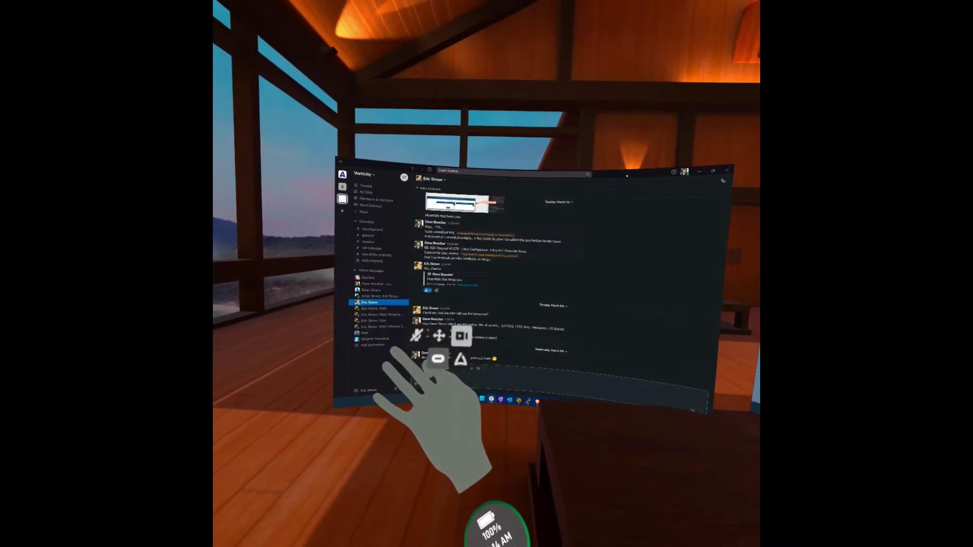
Step: Leave Immersed for Quest Home and open the Apps library, which lists Immersed first
key(super)
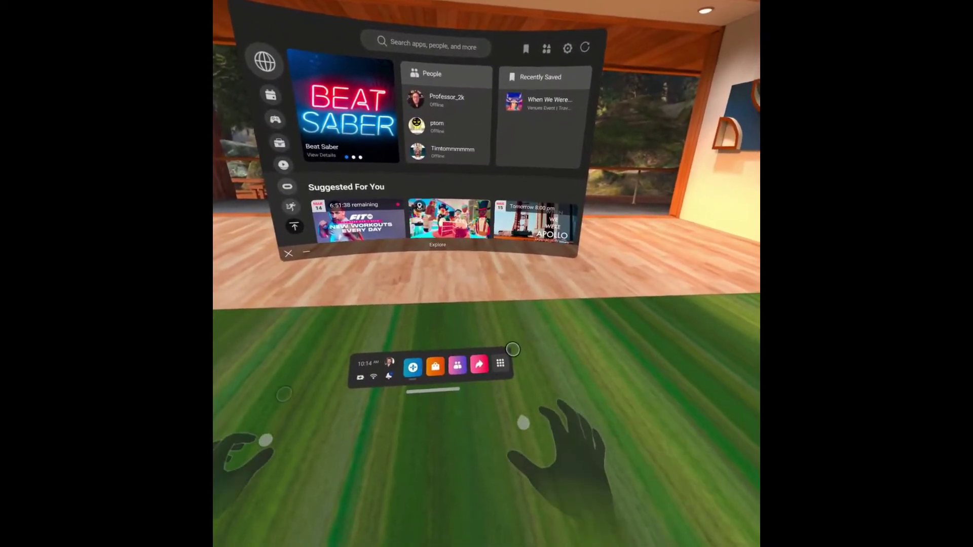
click(503, 372)
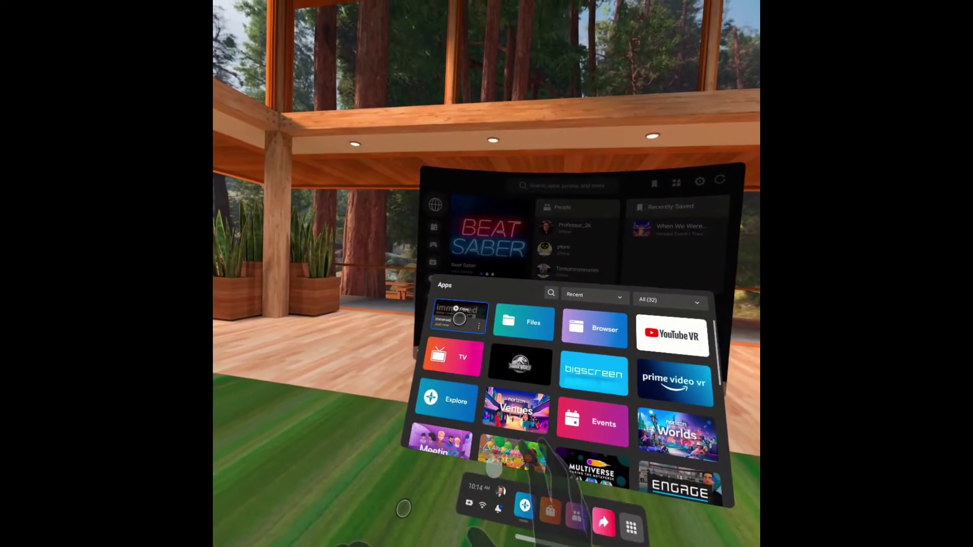